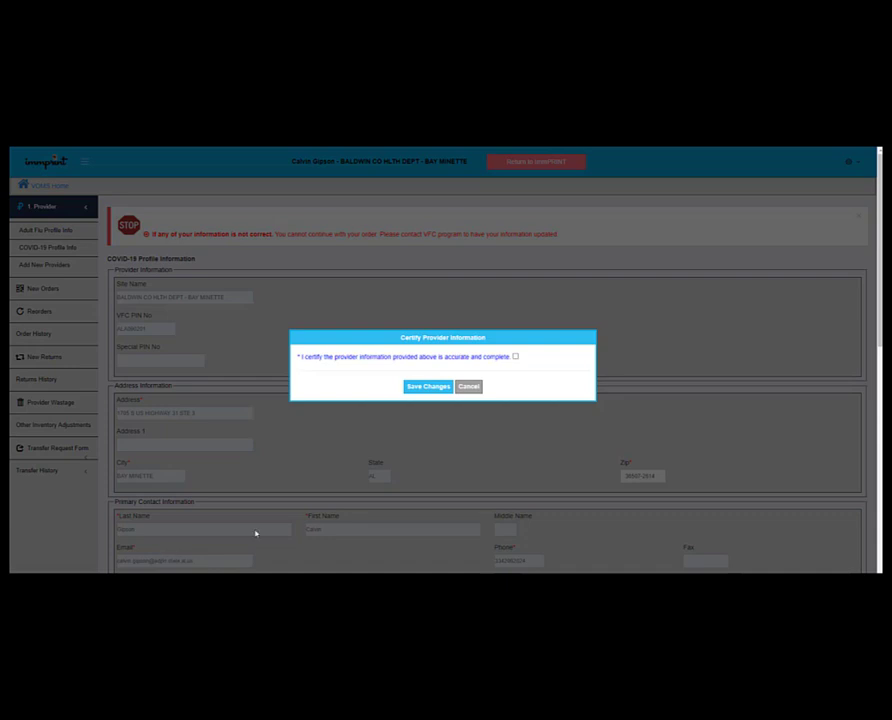
Certify the COVID-19 provider information as accurate and complete, save it, and acknowledge the on-hand inventory reminder
left_click(515, 357)
left_click(428, 386)
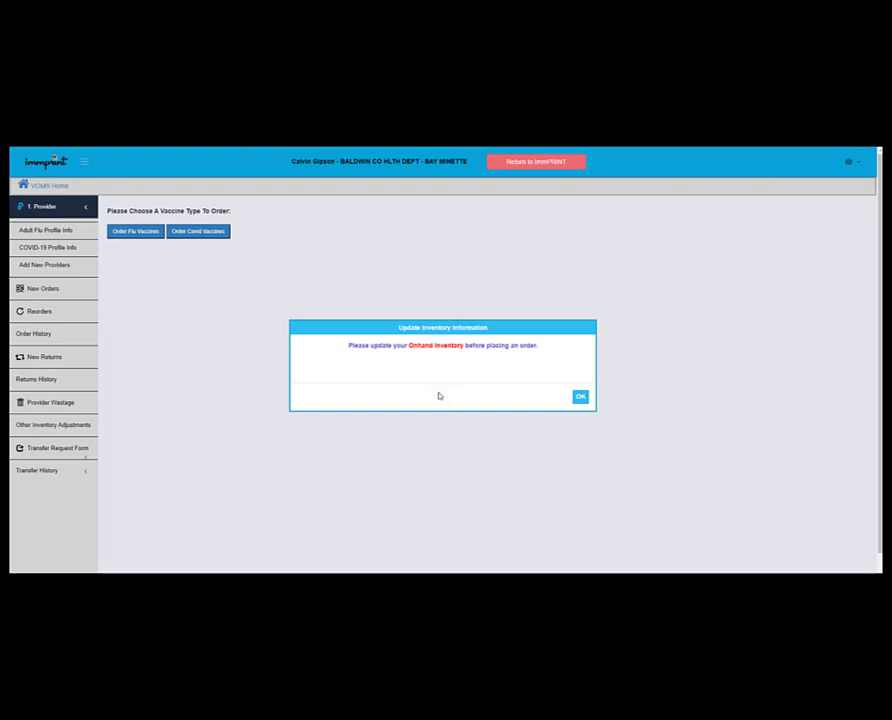
left_click(580, 398)
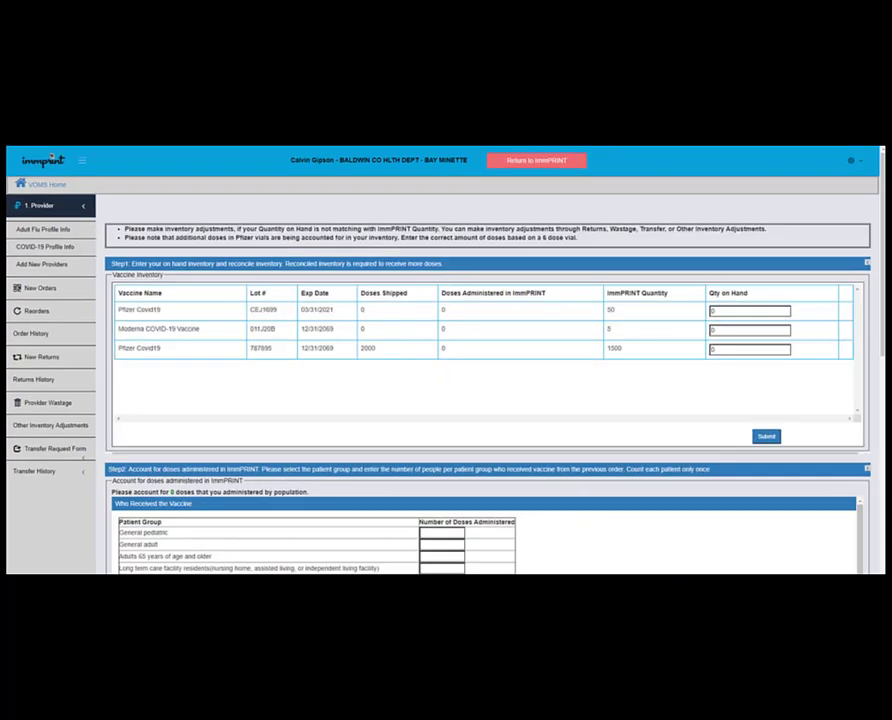
Set the quantity on hand for Pfizer Covid19 lot 787895 to 500 and submit the inventory
type("500")
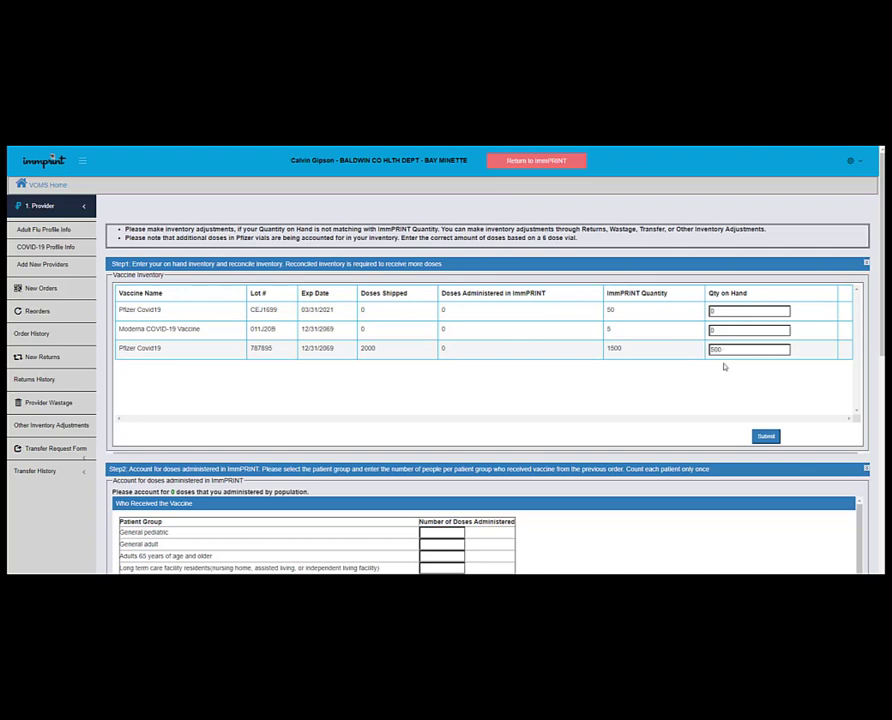
left_click(764, 437)
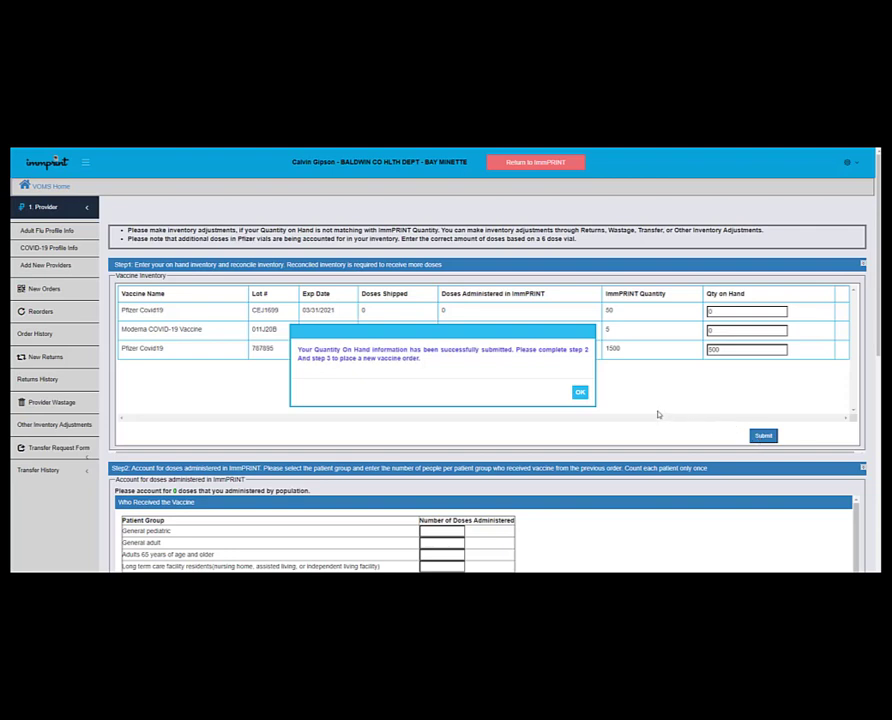
left_click(580, 392)
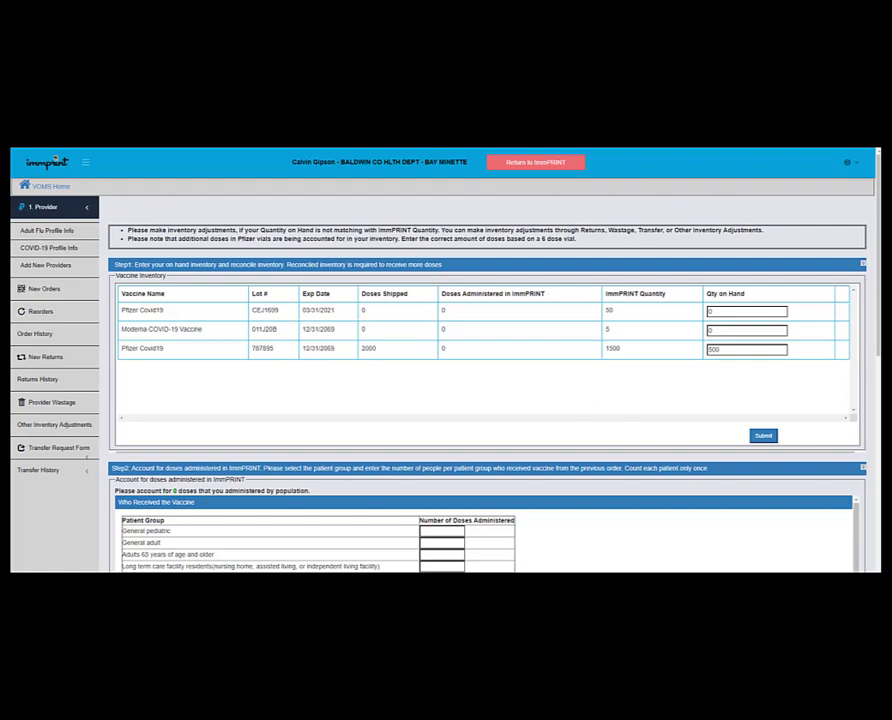
Report 1500 doses administered to health care workers and submit the patient group counts despite the mismatch
scroll(480, 400, "down", 3)
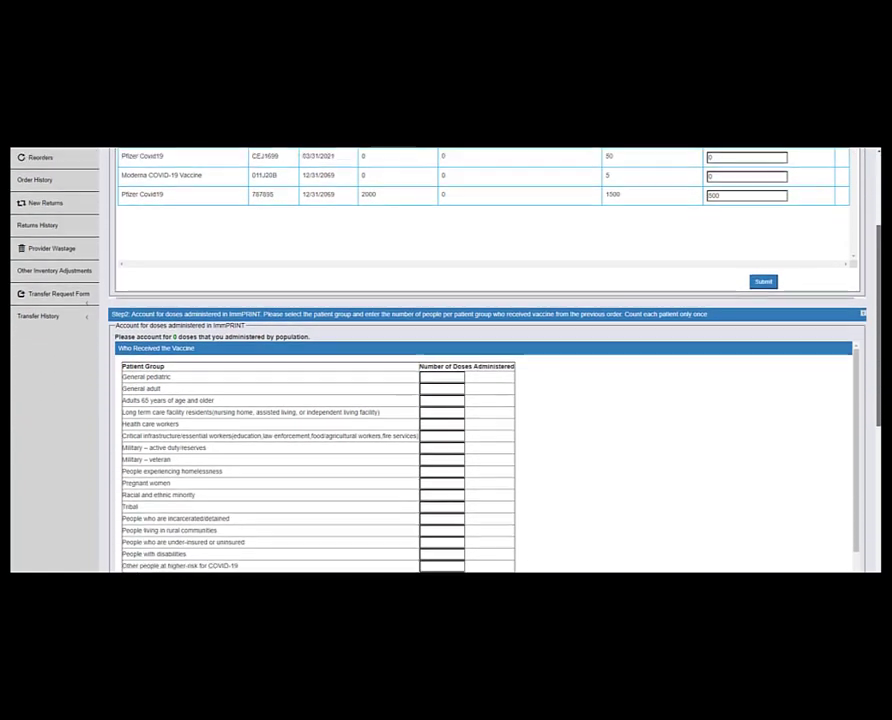
scroll(480, 400, "down", 3)
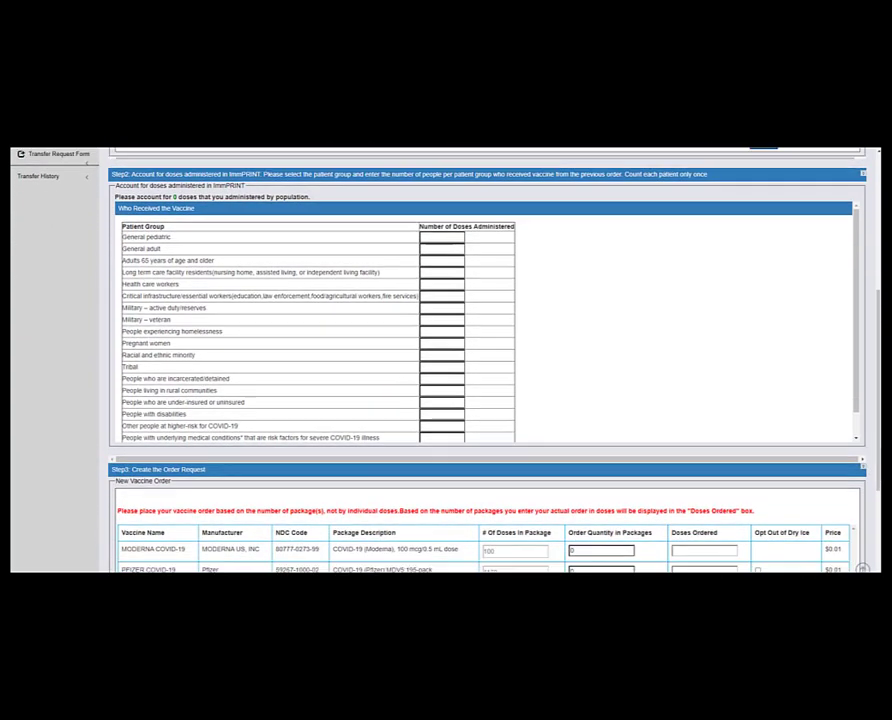
scroll(480, 360, "down", 1)
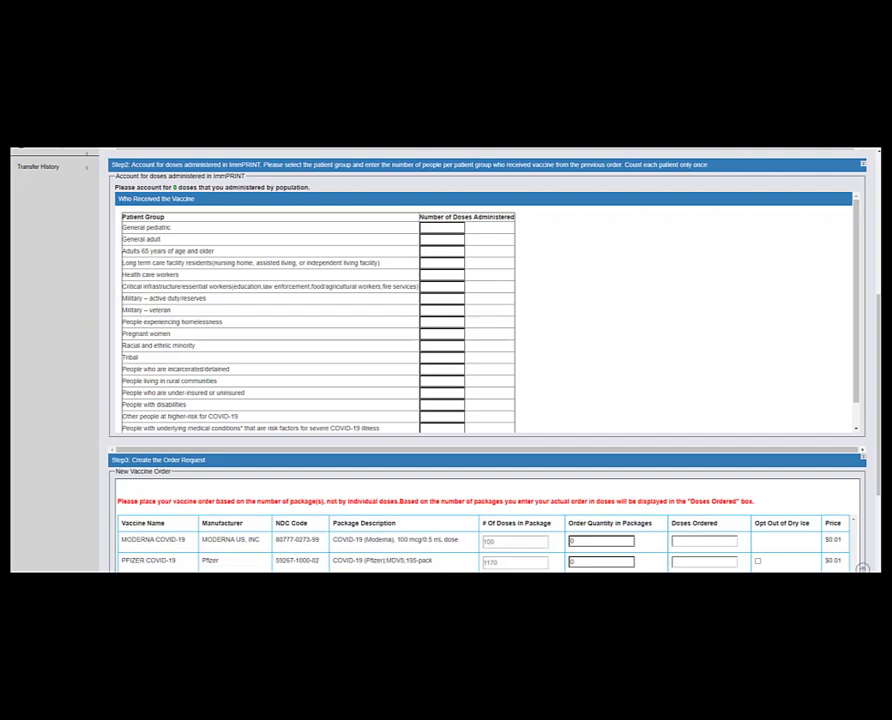
left_click(422, 275)
type("1500")
scroll(842, 320, "down", 1)
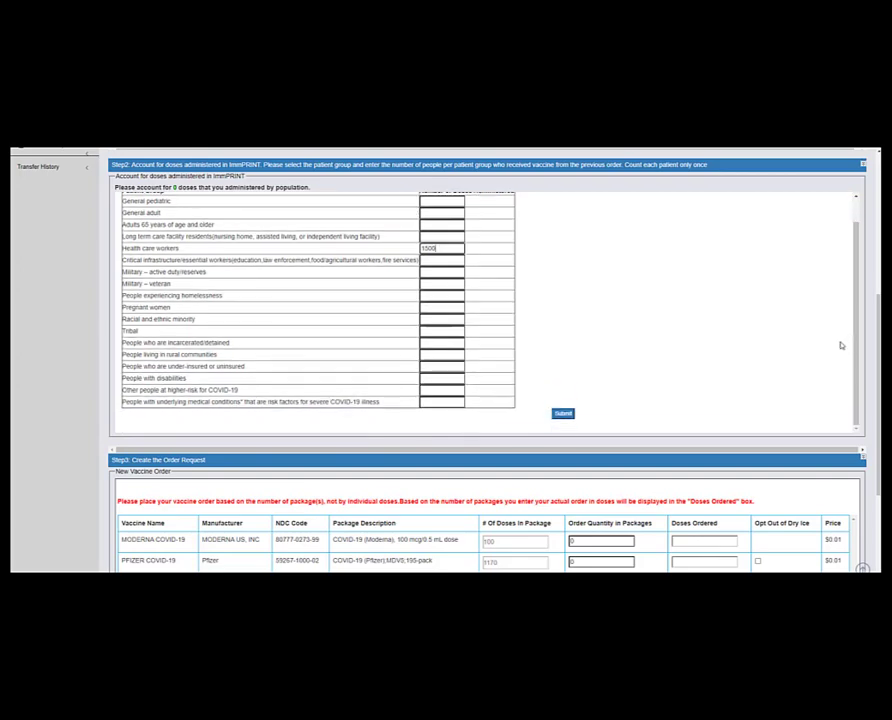
left_click(563, 415)
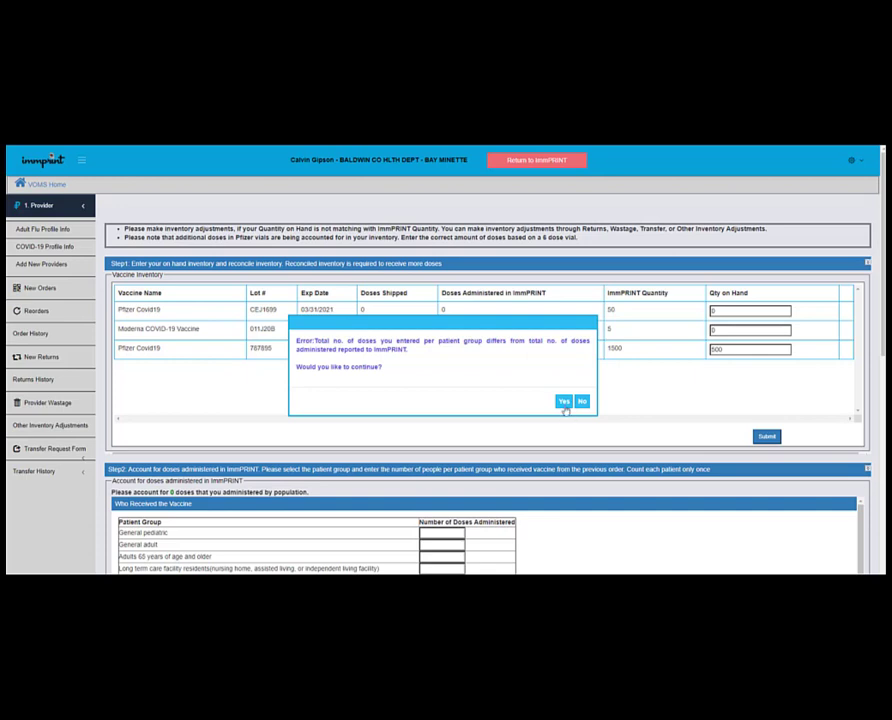
left_click(564, 402)
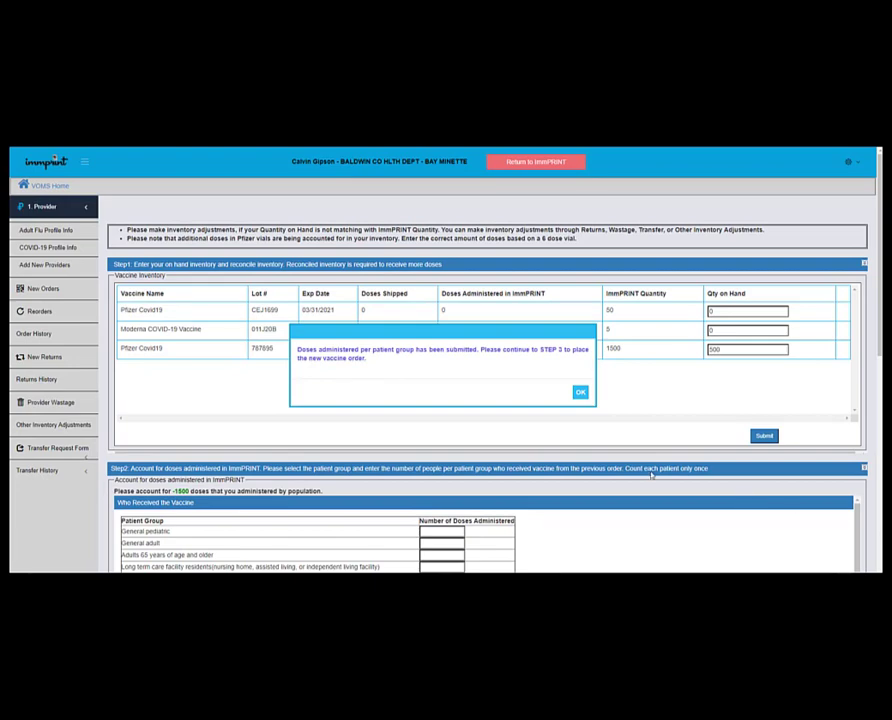
left_click(580, 392)
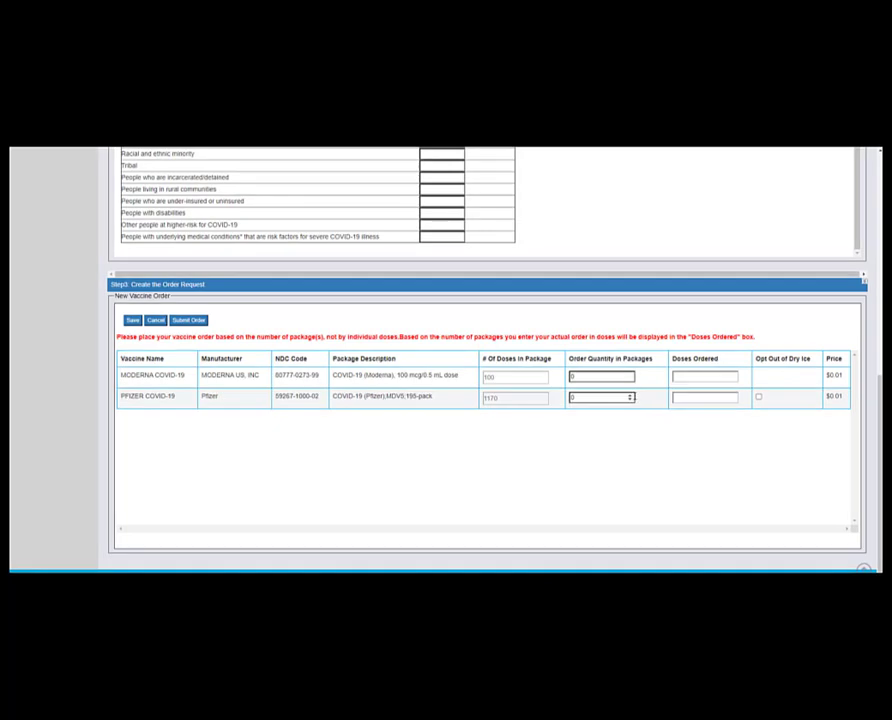
Adjust the package quantity for the Pfizer COVID-19 vaccine in the new order and submit the order
left_click(630, 395)
left_click(630, 395)
left_click(630, 395)
left_click(630, 395)
left_click(630, 396)
left_click(630, 400)
left_click(630, 400)
left_click(630, 400)
left_click(630, 400)
left_click(188, 322)
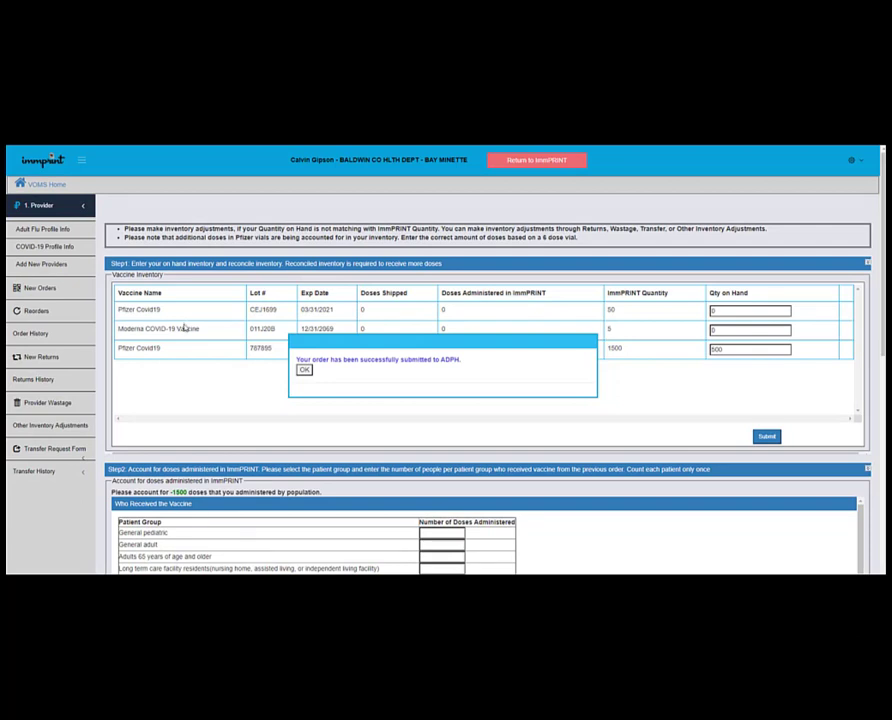
left_click(304, 371)
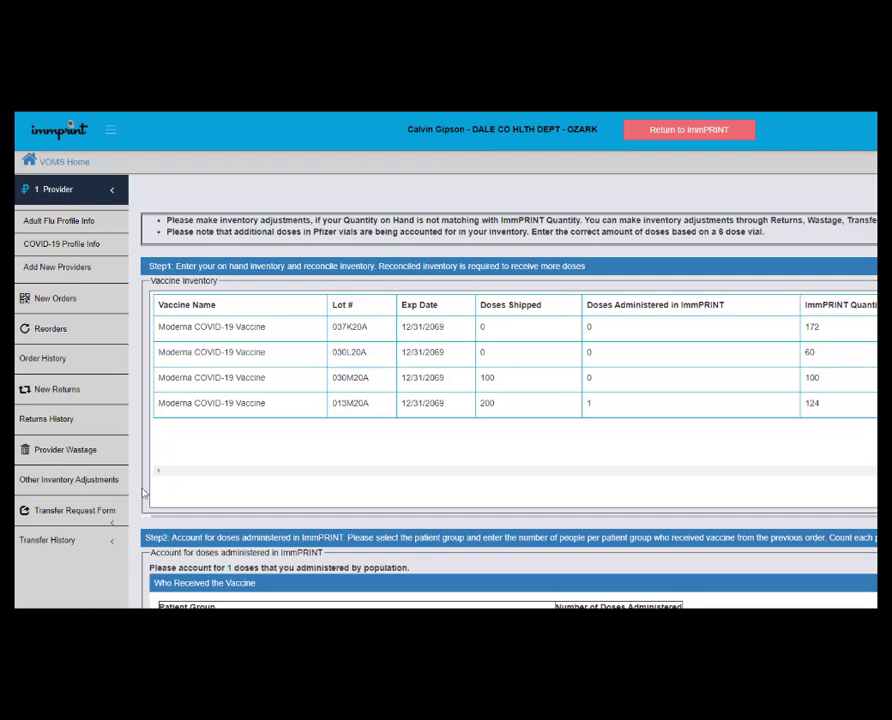
Submit a transfer request dated 02/24/2021 for 50 doses of Moderna lot 030M20A to Conecuh Co Hlth Dept, with the receiving contact's details
left_click(76, 512)
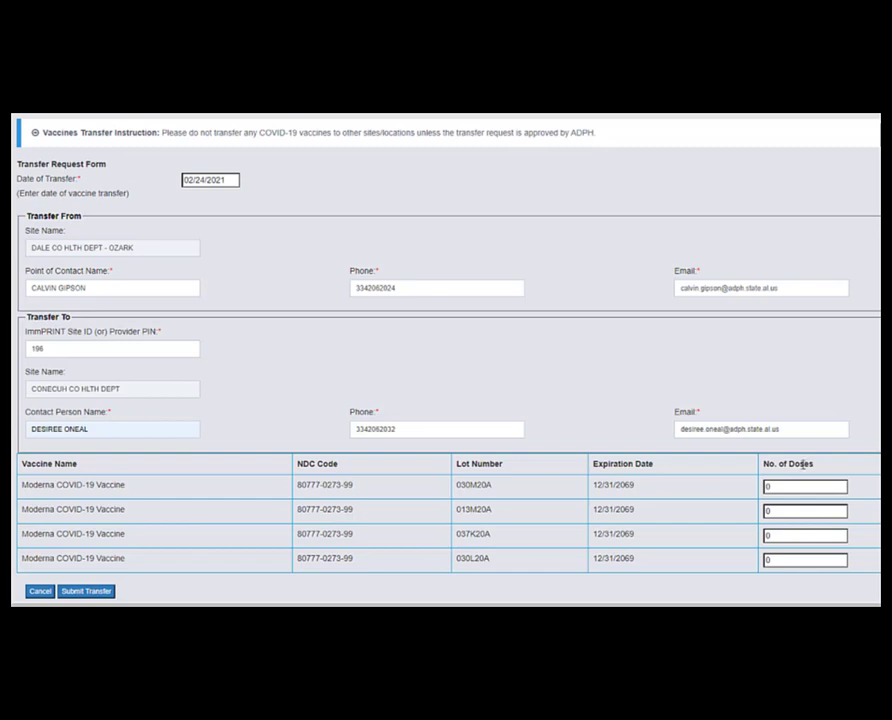
left_click(841, 484)
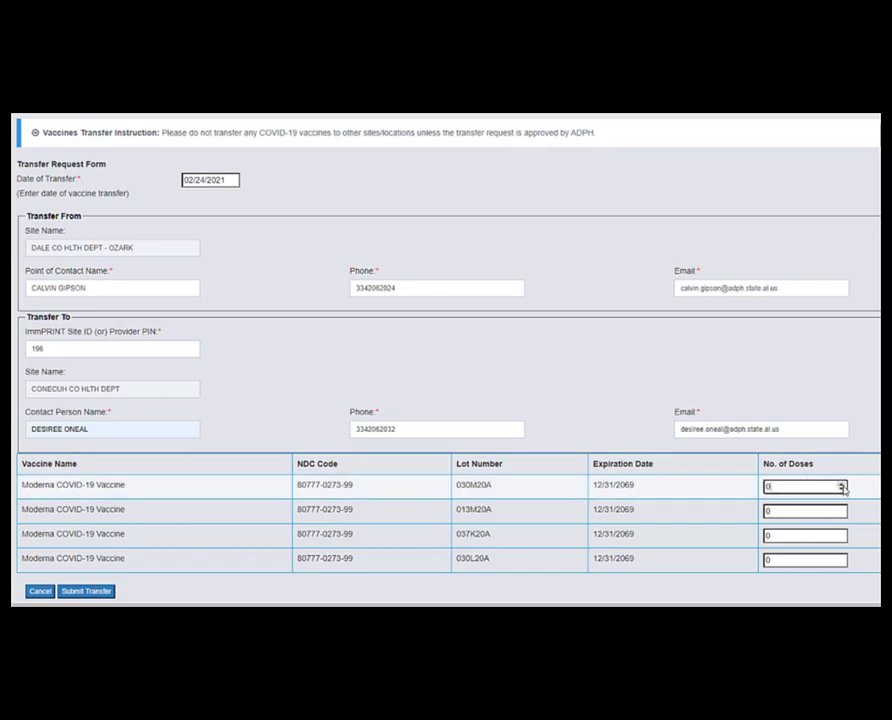
left_click(841, 484)
left_click(841, 484)
left_click(841, 484)
left_click(841, 484)
left_click(841, 484)
left_click(841, 484)
left_click(841, 484)
left_click(841, 484)
left_click(841, 484)
left_click(841, 484)
left_click(841, 484)
left_click(841, 484)
left_click(841, 484)
left_click(841, 484)
left_click(841, 484)
left_click(841, 484)
left_click(841, 484)
left_click(841, 484)
left_click(841, 484)
left_click(841, 484)
left_click(841, 484)
left_click(841, 484)
left_click(841, 484)
left_click(841, 484)
left_click(841, 484)
left_click(841, 484)
left_click(841, 484)
left_click(841, 484)
left_click(841, 484)
left_click(841, 484)
left_click(841, 484)
left_click(841, 484)
left_click(841, 484)
left_click(841, 484)
left_click(841, 484)
left_click(841, 484)
left_click(841, 484)
left_click(841, 484)
left_click(841, 484)
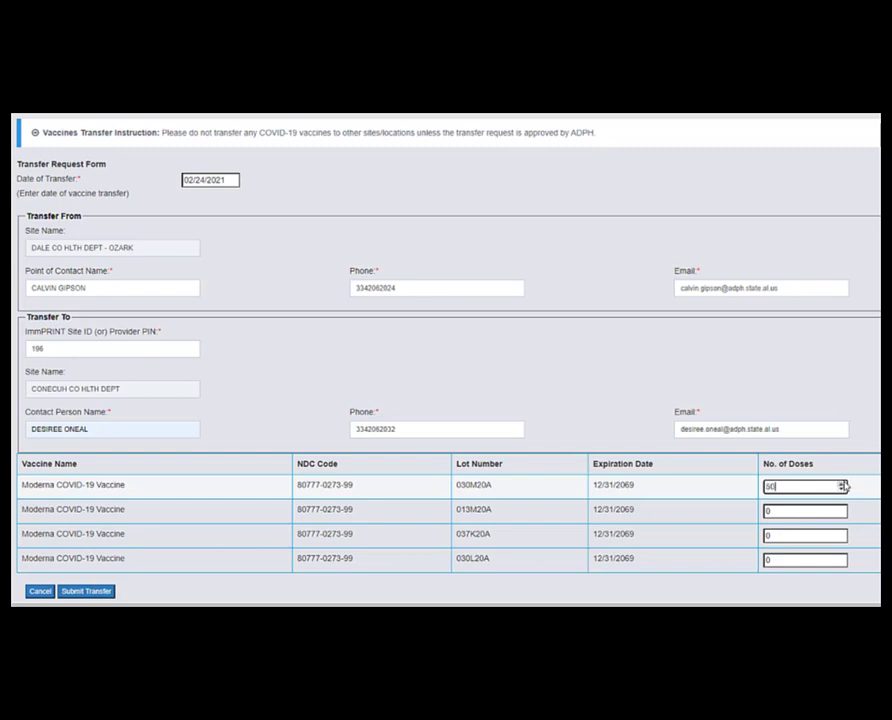
left_click(86, 592)
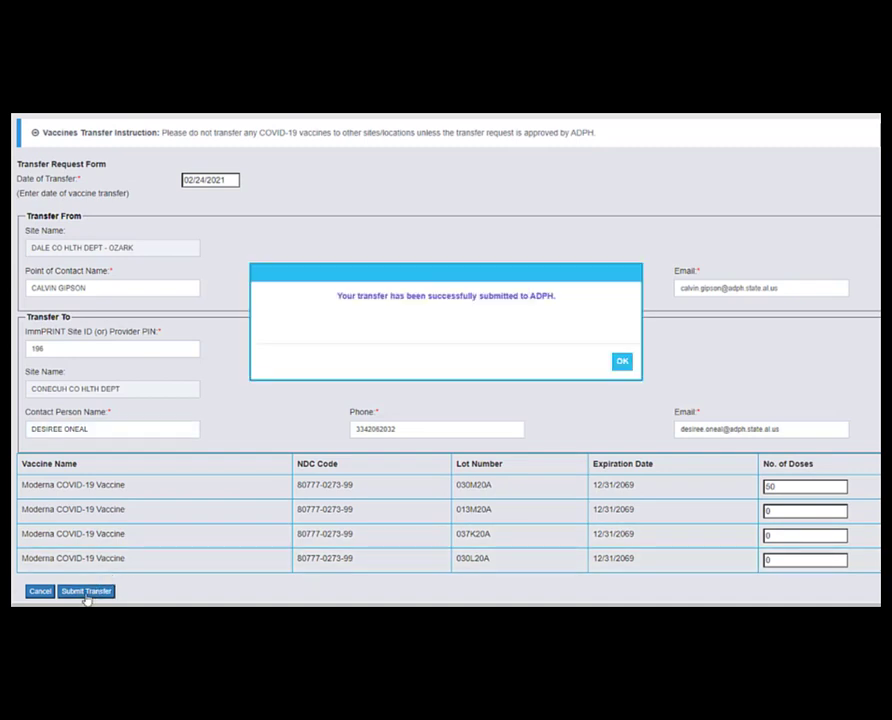
left_click(621, 362)
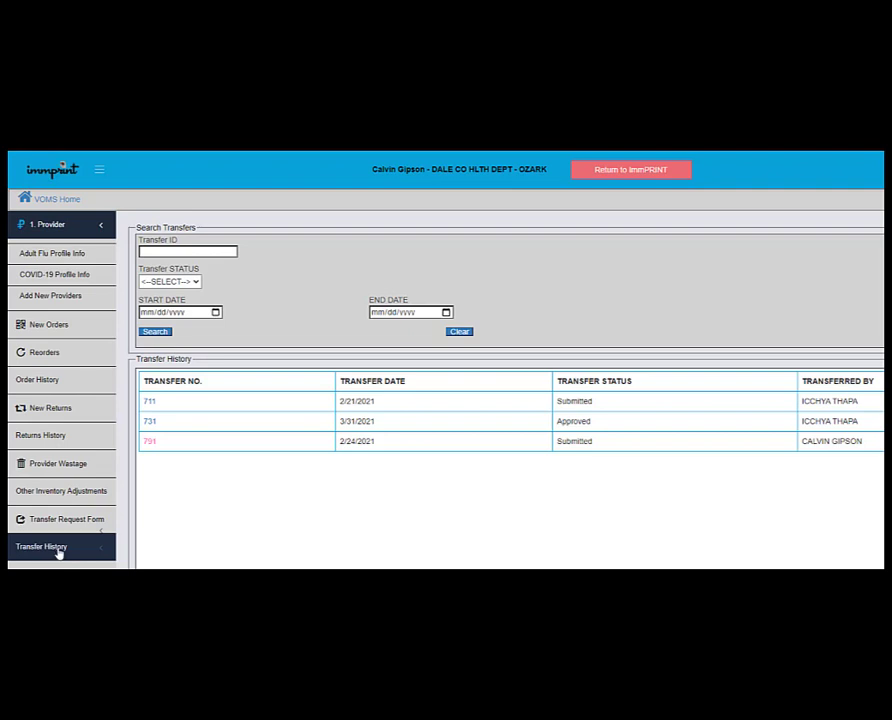
Open the transfer dated 2/24/2021 from the transfer history
left_click(149, 442)
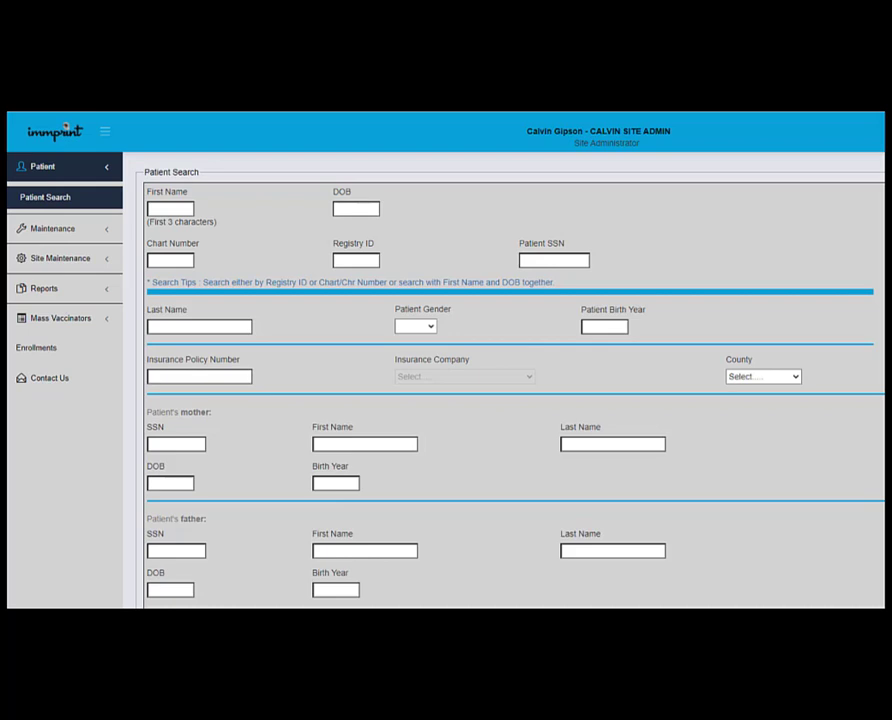
Open the site details under site maintenance
left_click(61, 262)
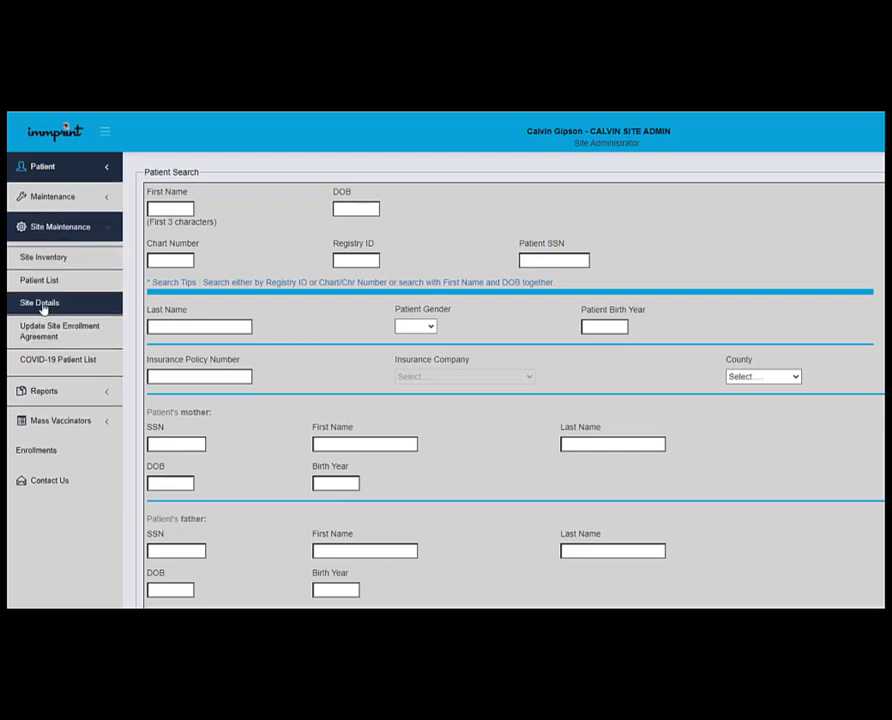
left_click(42, 306)
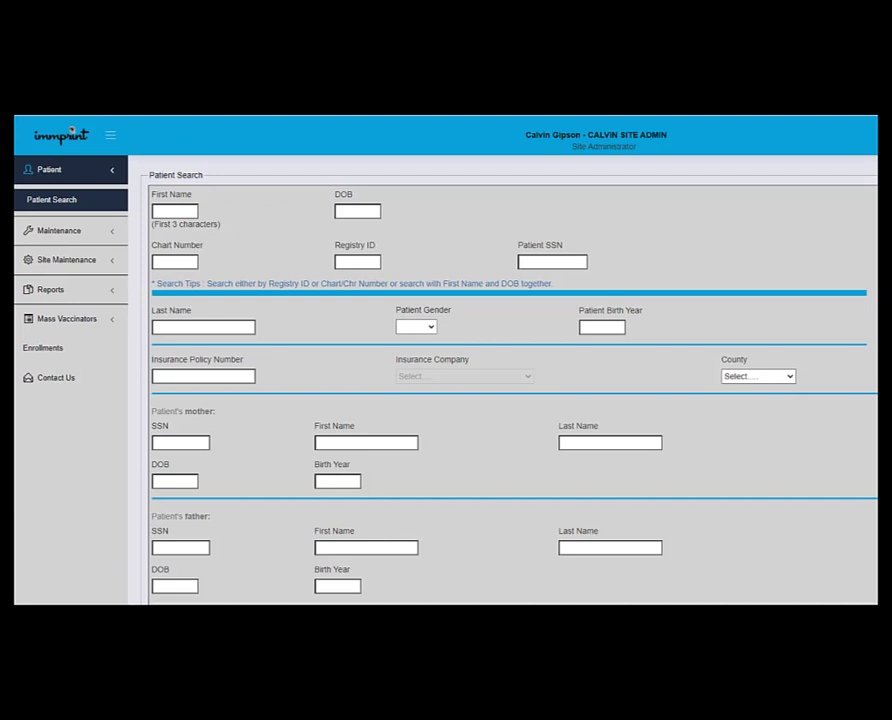
Start a new site inventory entry as pandemic stock with the vaccine Moderna Covid-19 Bivalent
left_click(64, 262)
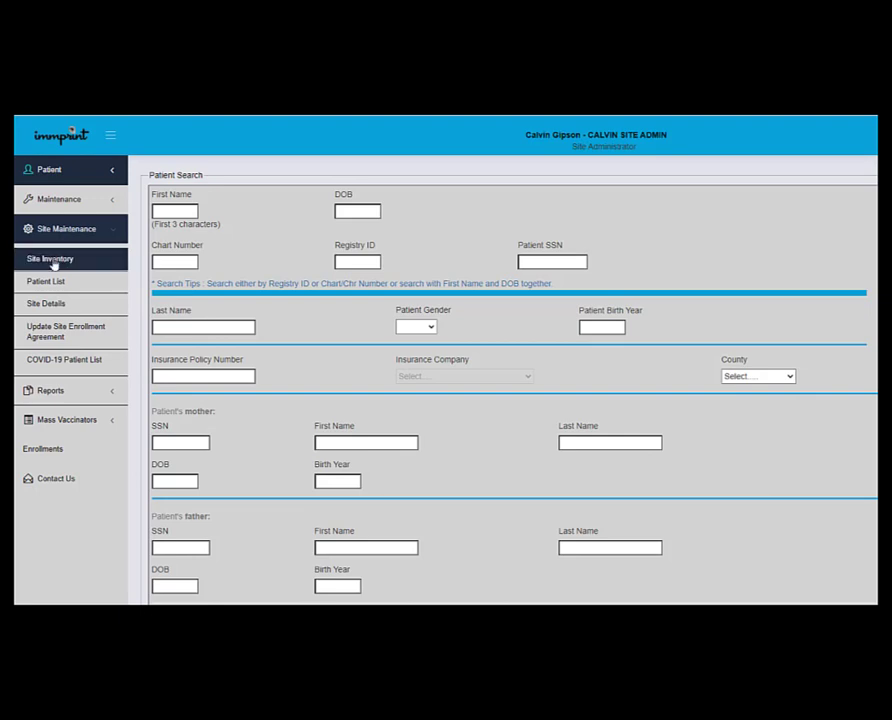
left_click(54, 262)
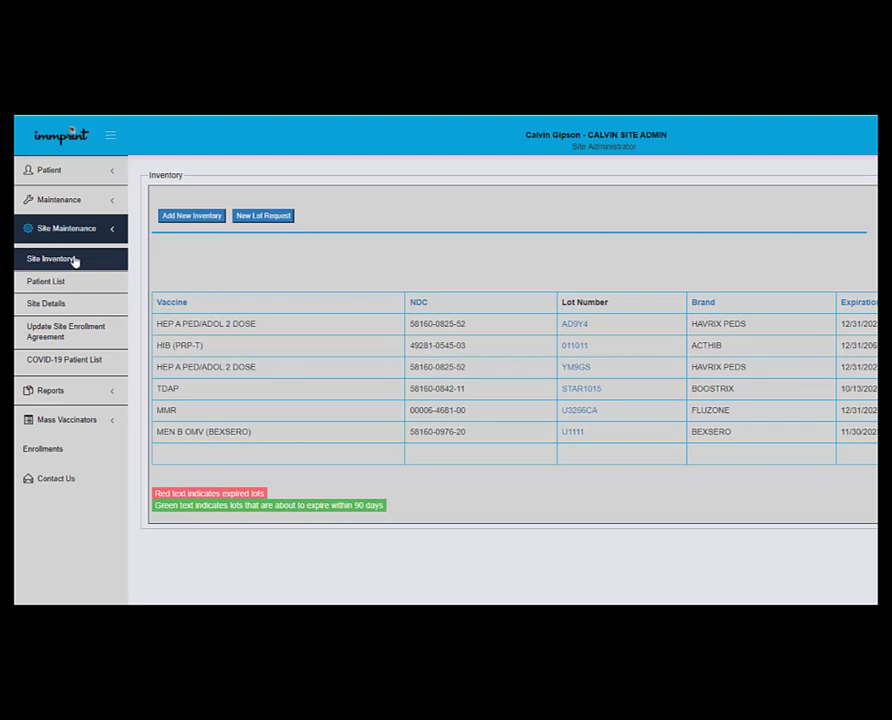
left_click(186, 218)
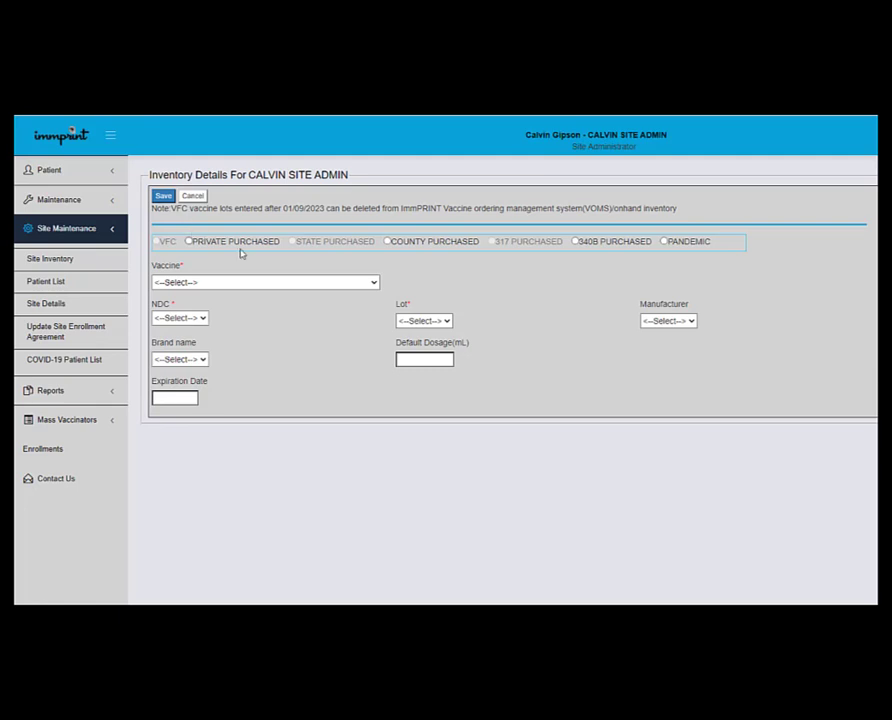
left_click(665, 242)
left_click(375, 287)
left_click_drag(373, 298, 374, 422)
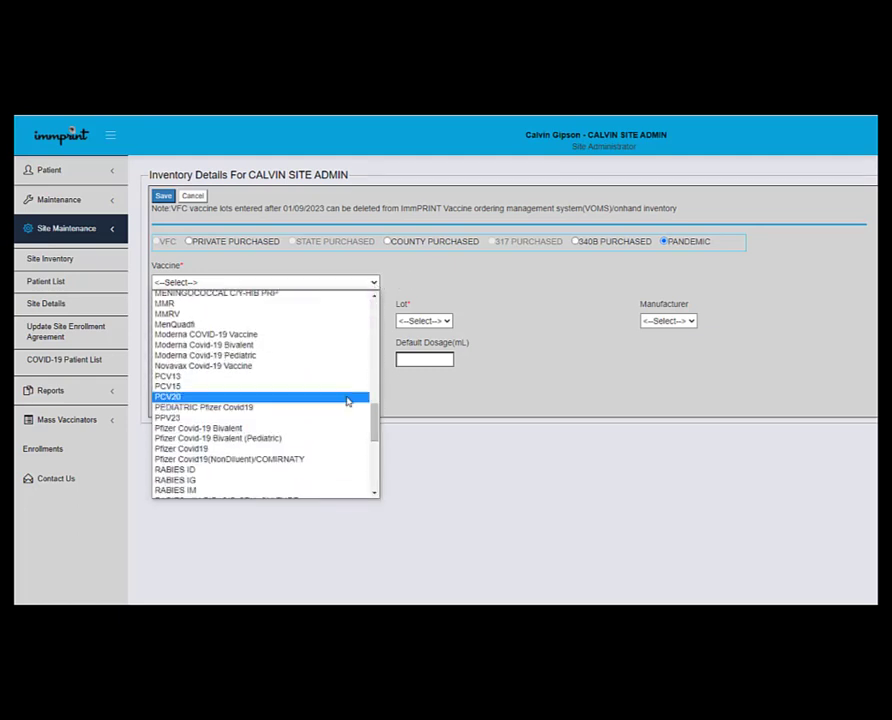
left_click(276, 345)
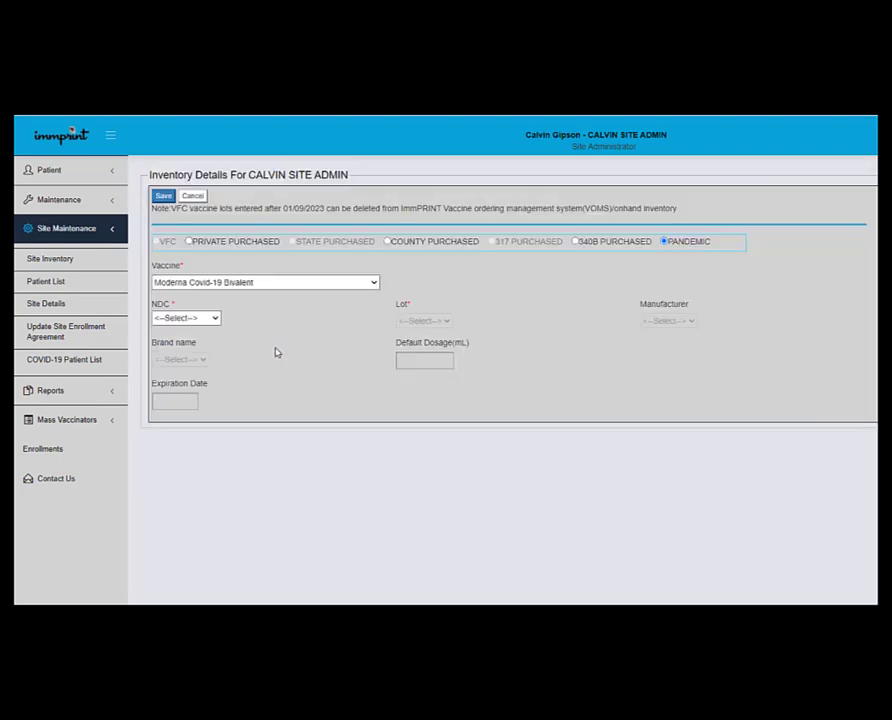
left_click(213, 319)
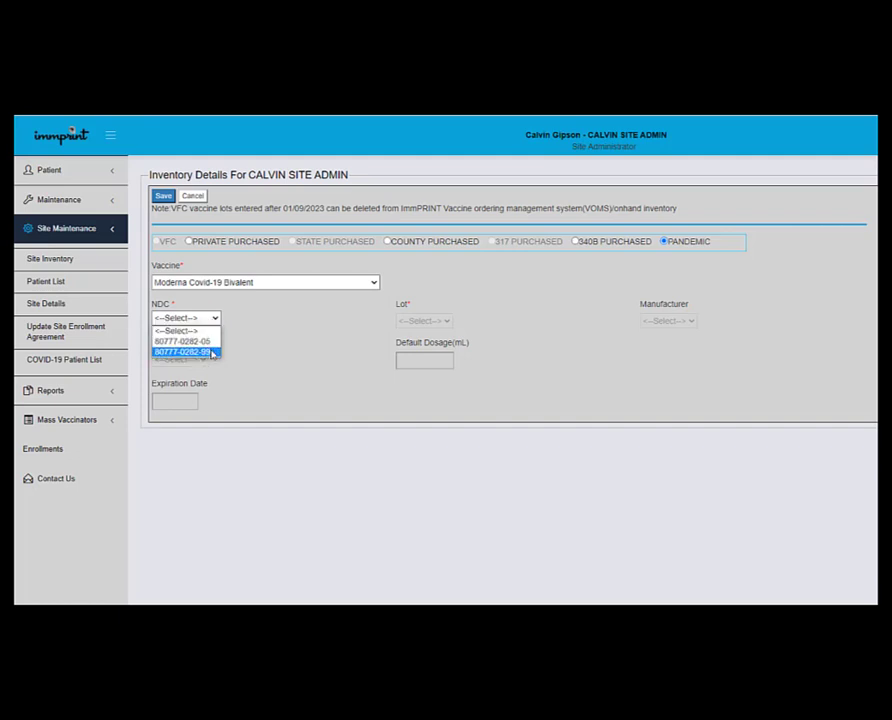
left_click(185, 352)
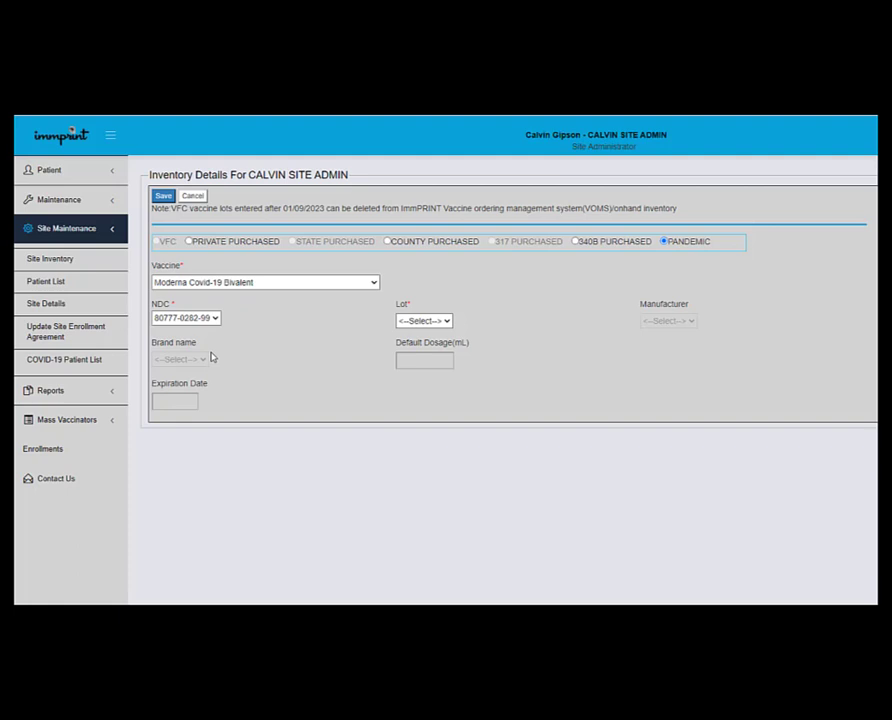
left_click(446, 324)
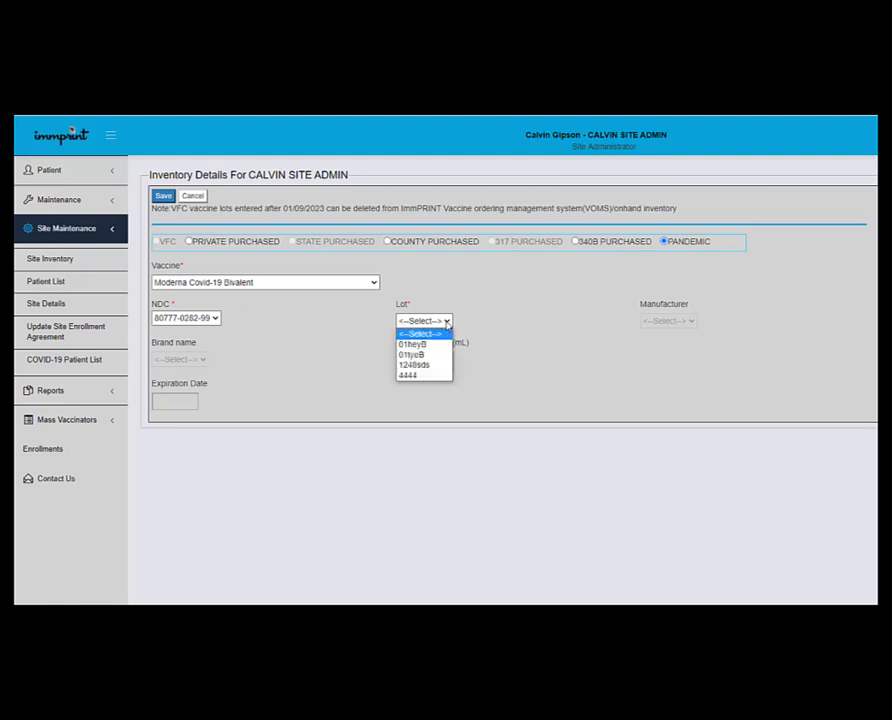
left_click(416, 365)
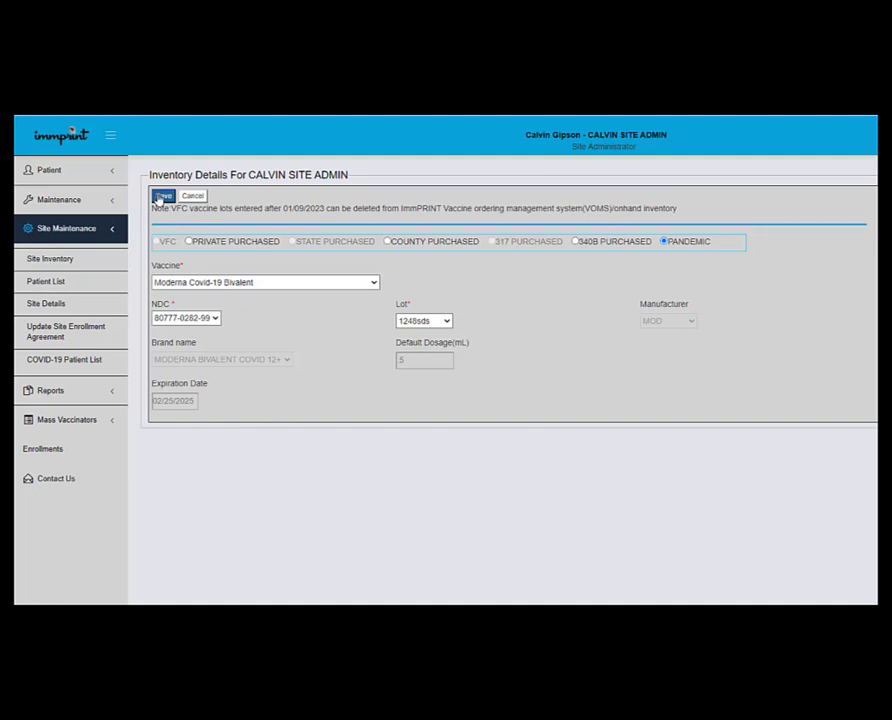
left_click(161, 200)
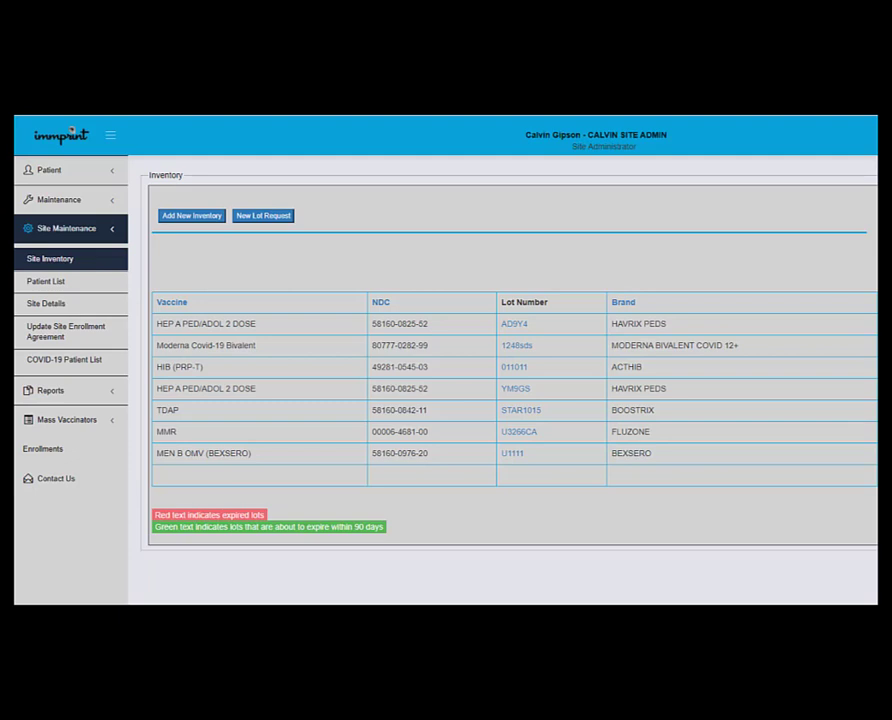
left_click(277, 222)
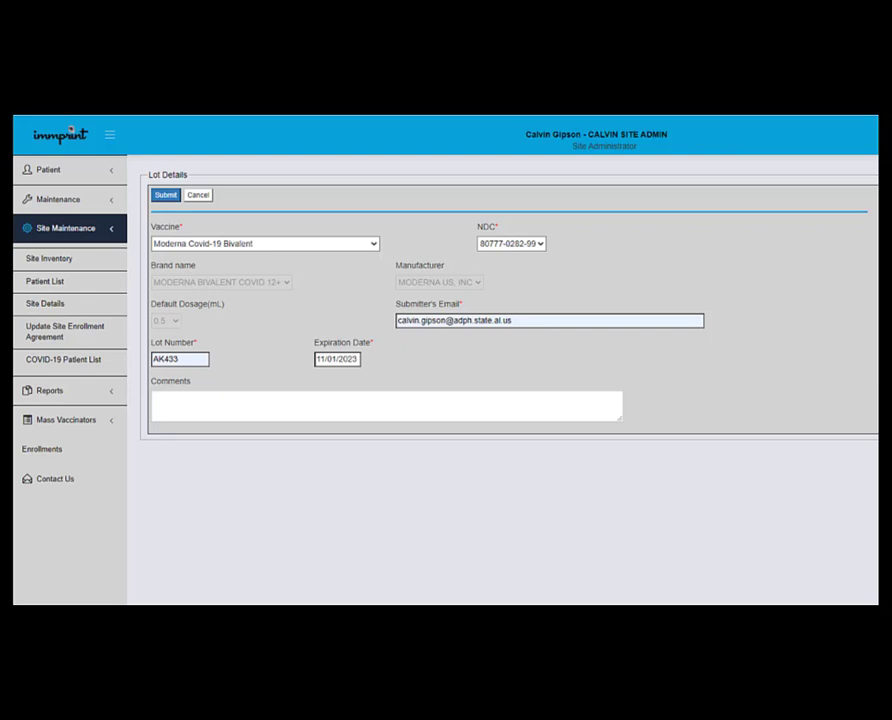
left_click(166, 196)
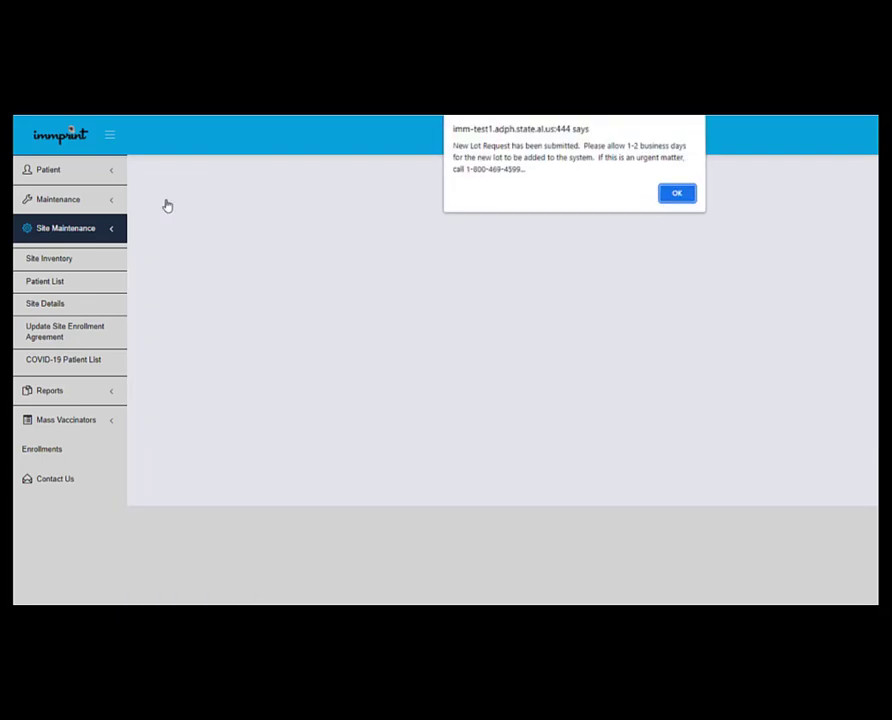